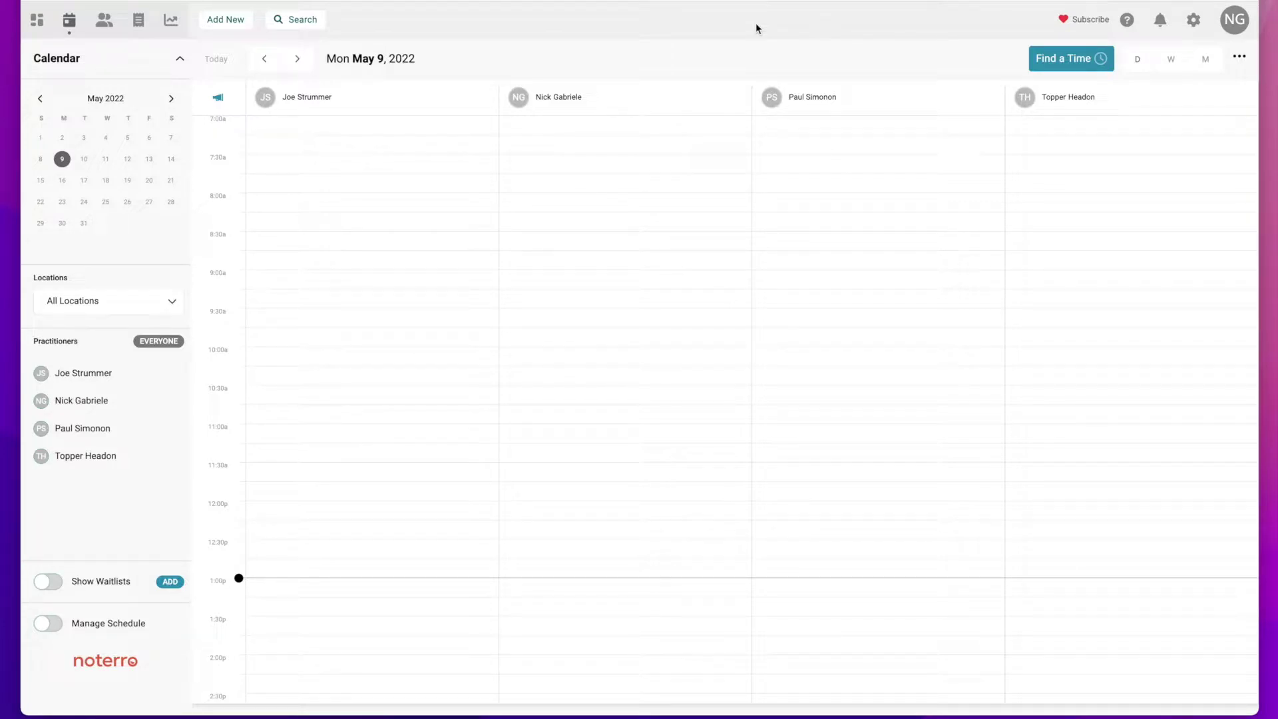
# View the role list without changing from Admin, then open the personal Profile settings page
pyautogui.click(1232, 34)
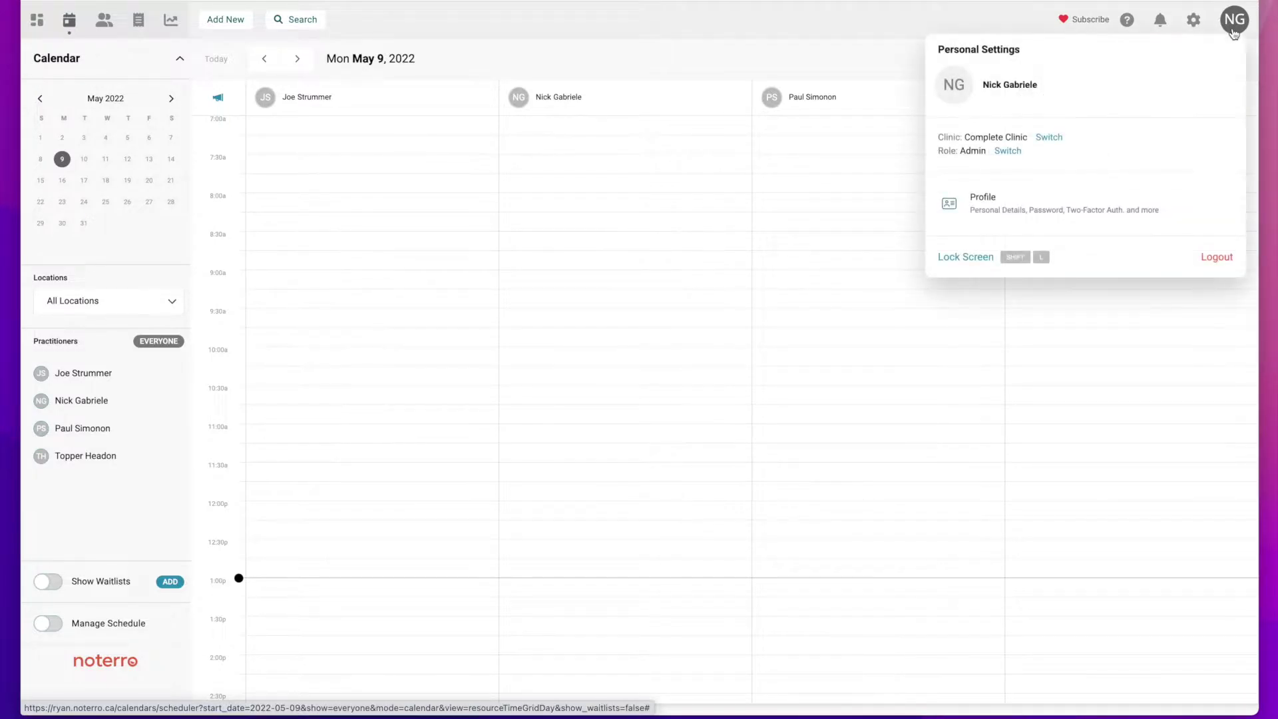
pyautogui.click(1008, 152)
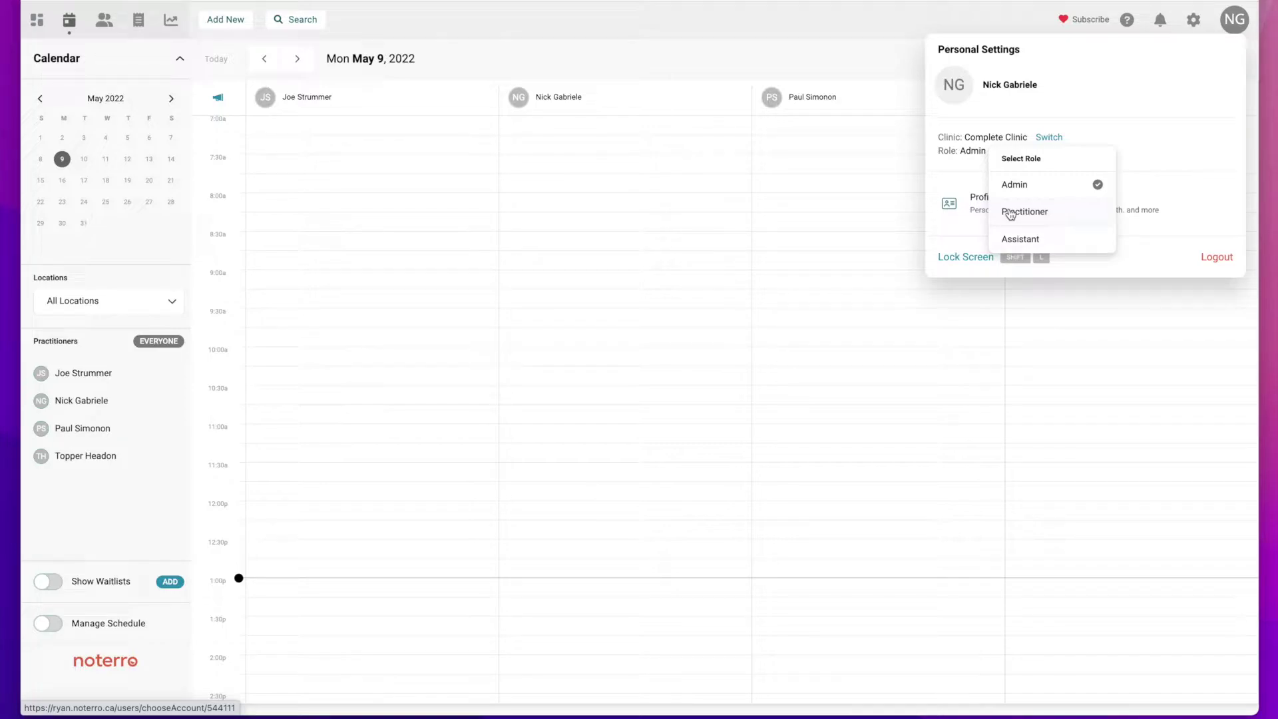
pyautogui.click(1086, 104)
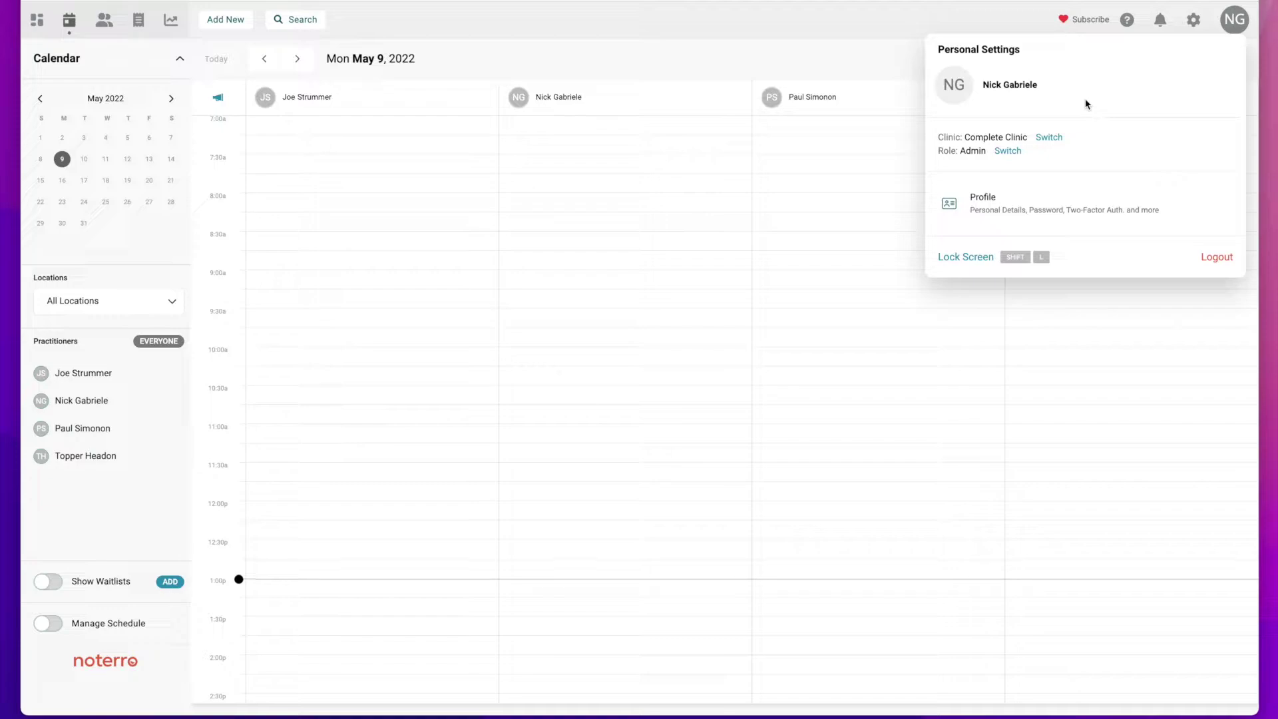
pyautogui.click(986, 216)
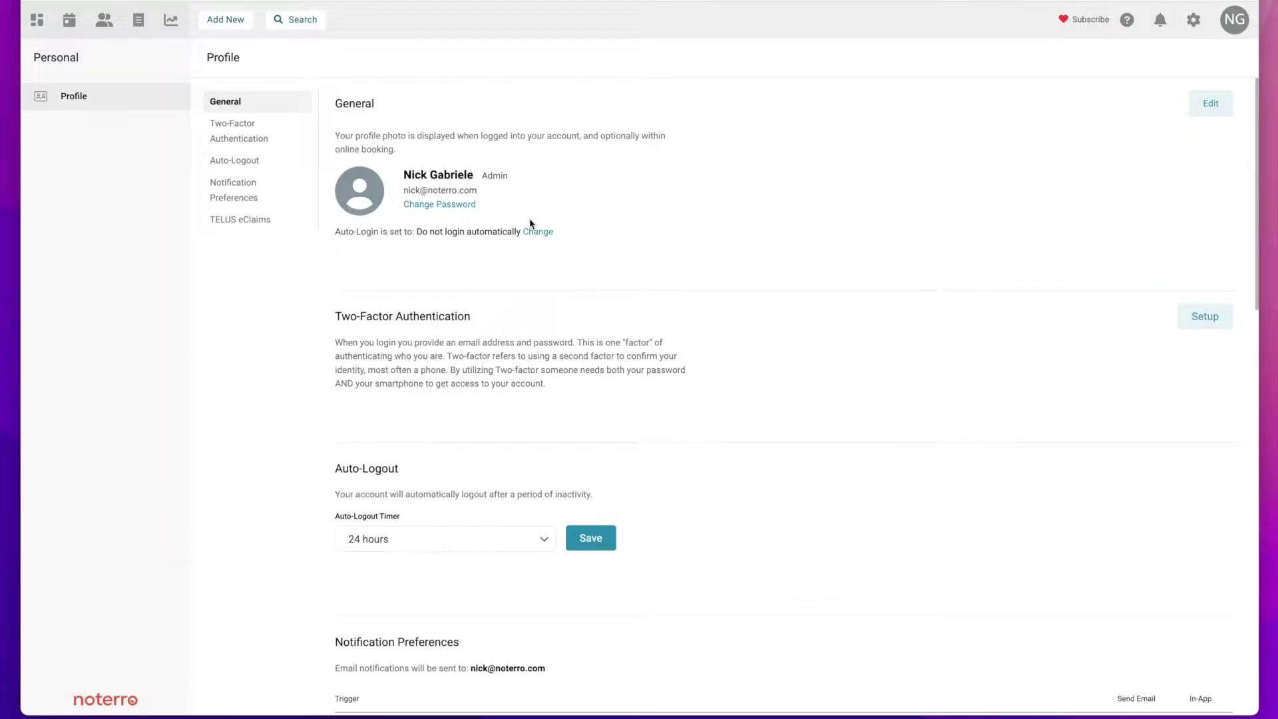
pyautogui.click(1207, 115)
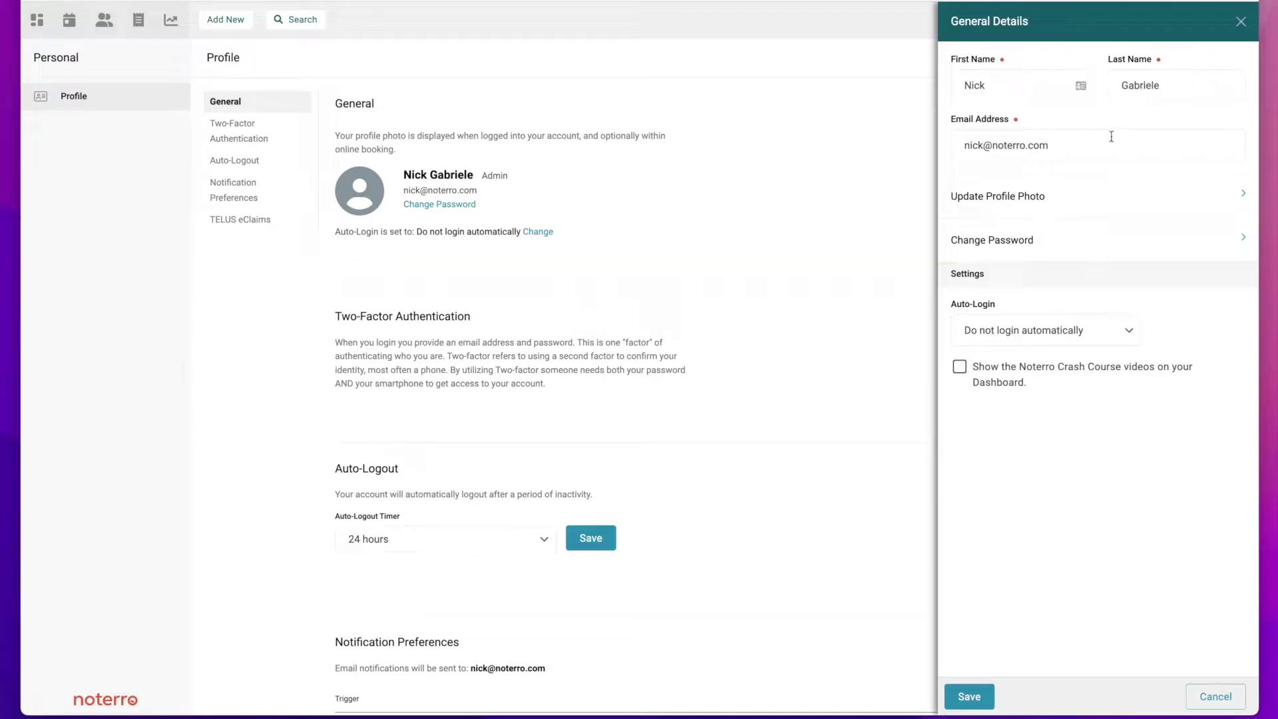
pyautogui.click(1242, 21)
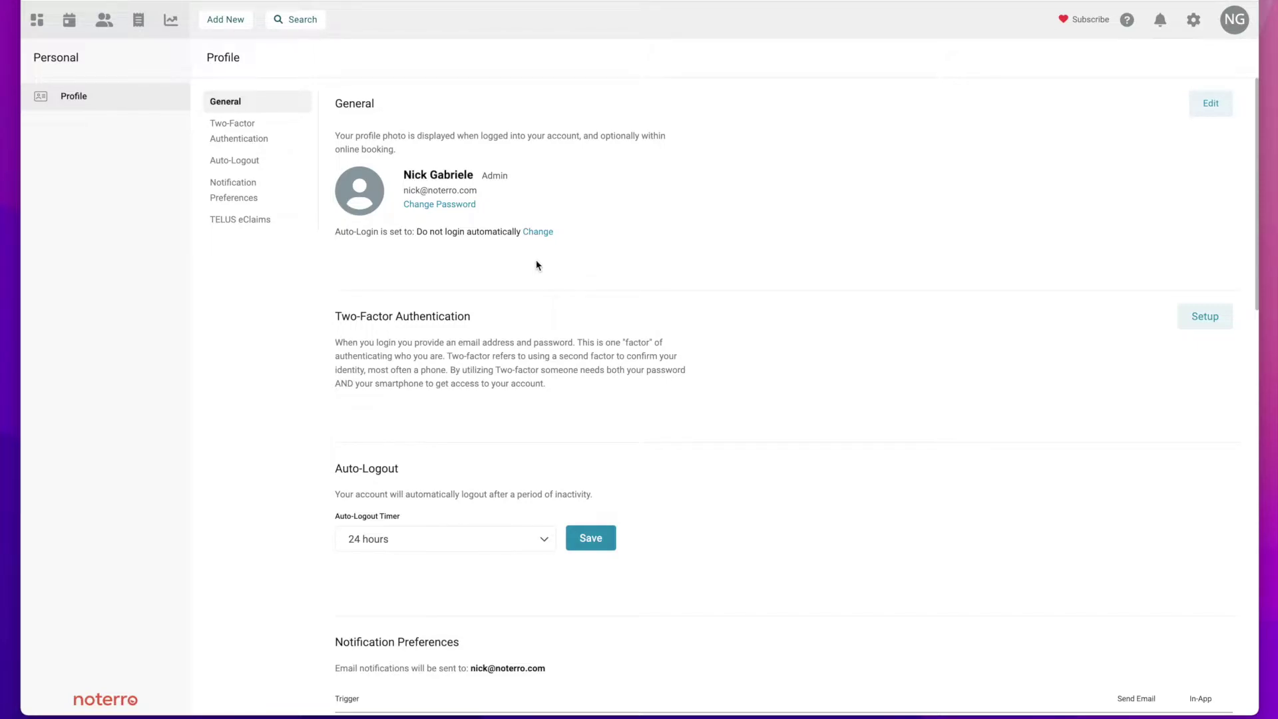
pyautogui.scroll(-3, 538, 264)
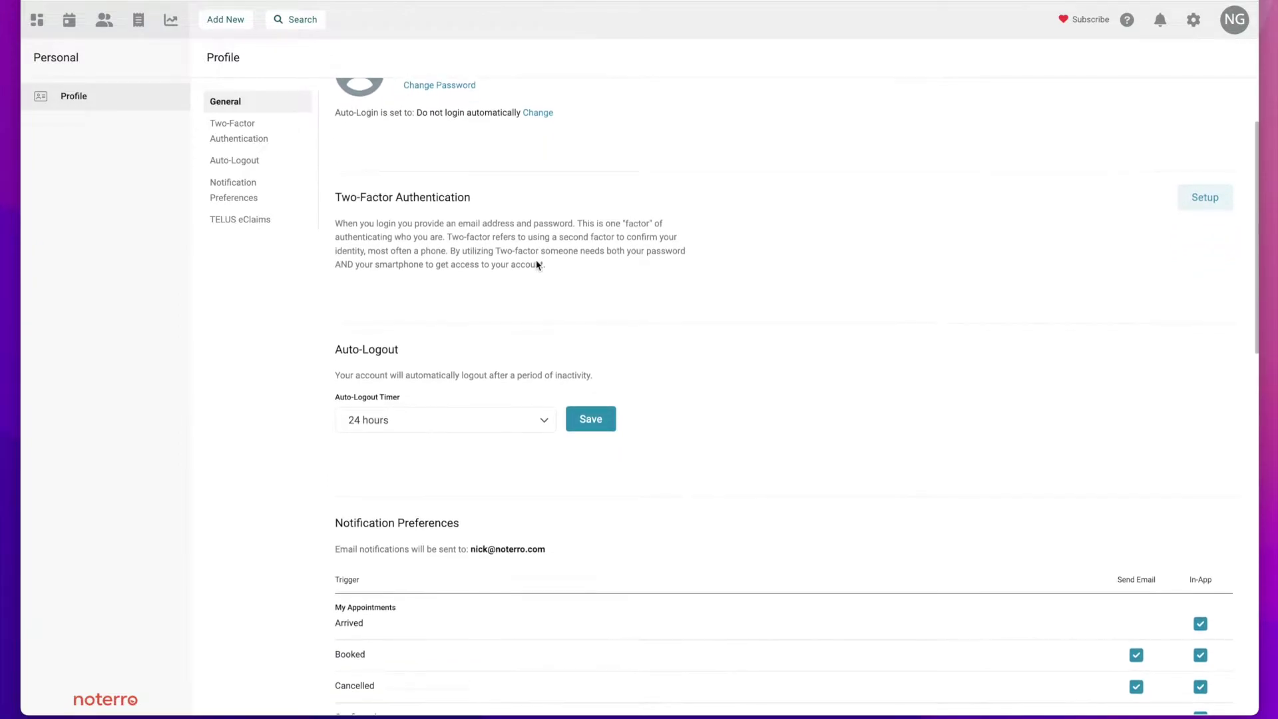
pyautogui.scroll(-2, 538, 265)
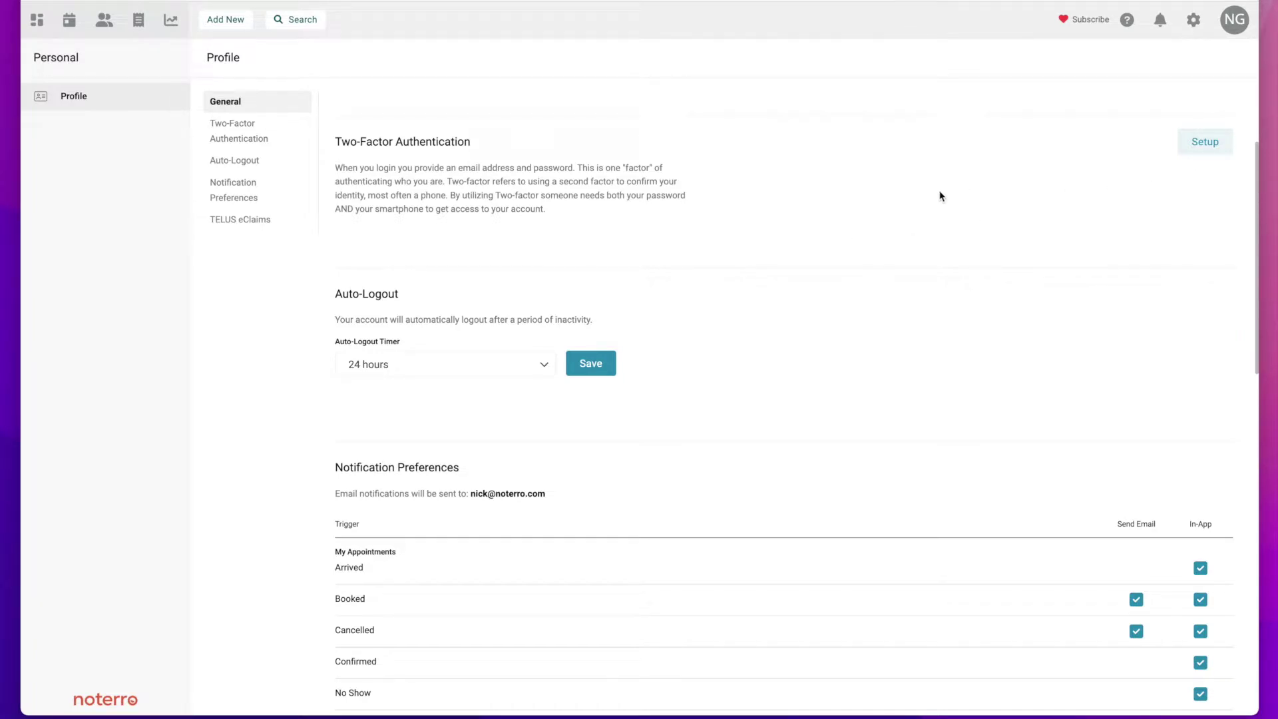
pyautogui.scroll(-5, 940, 196)
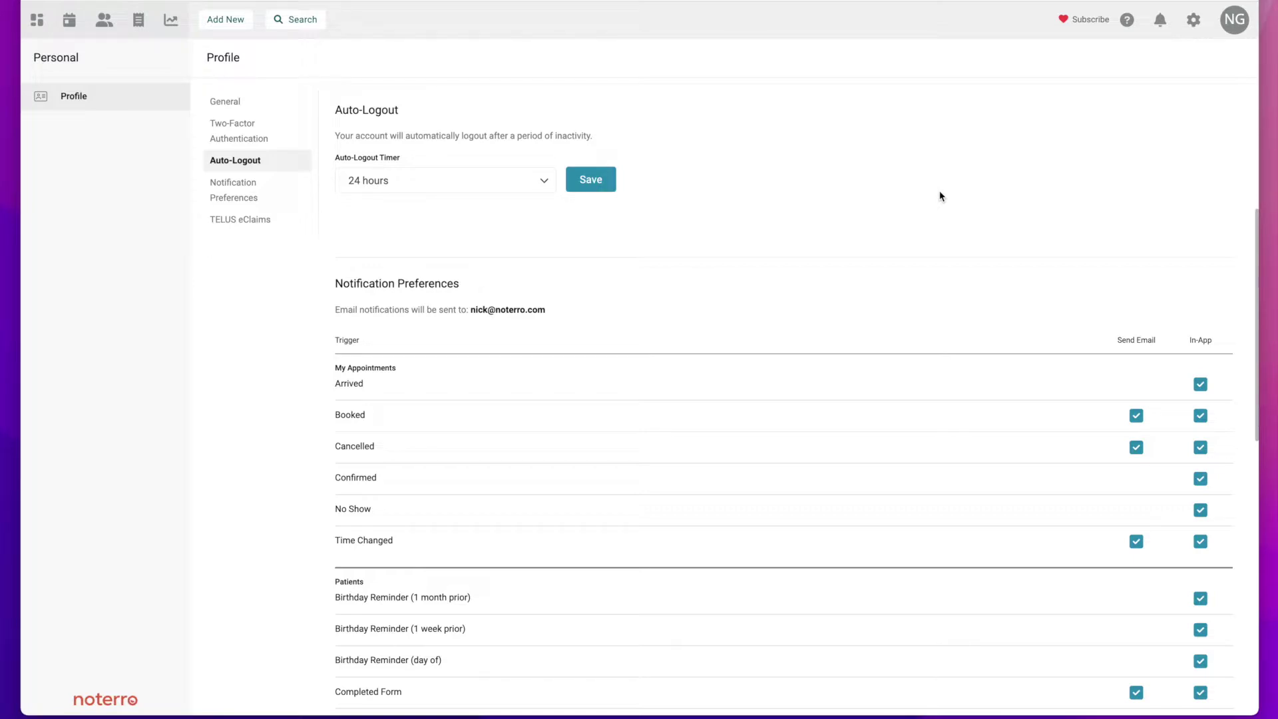
pyautogui.click(544, 184)
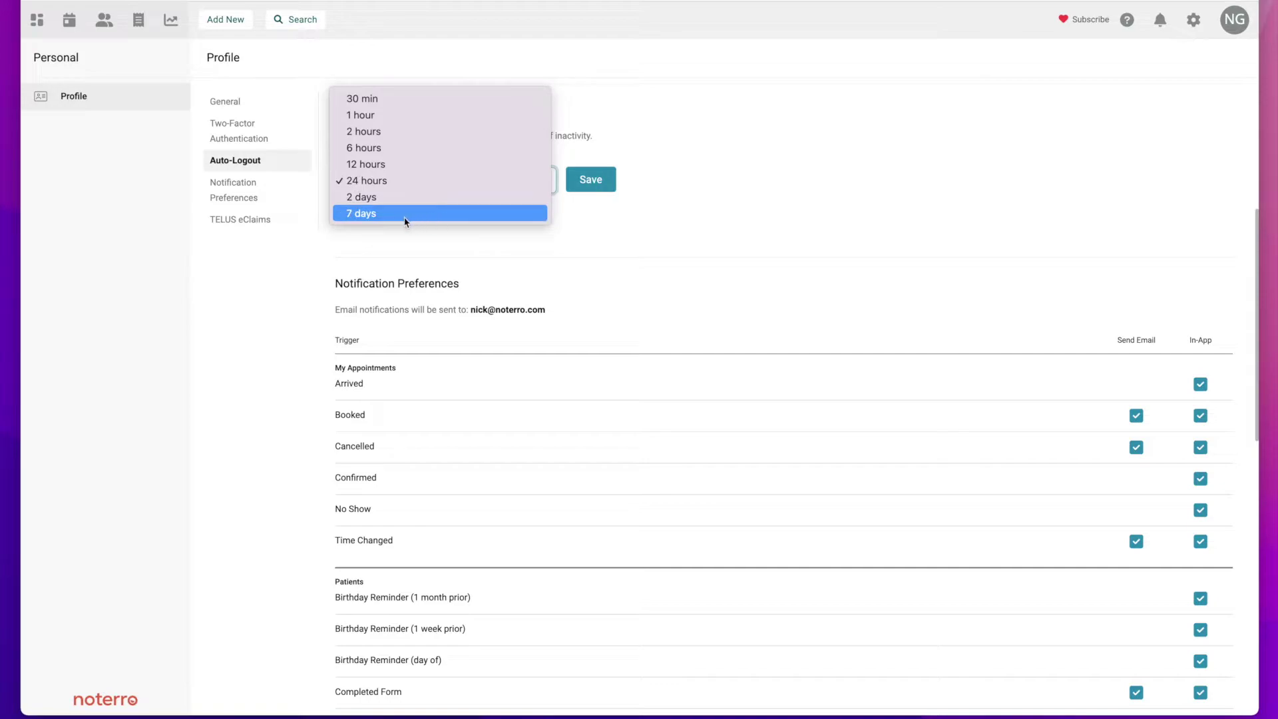
pyautogui.click(779, 201)
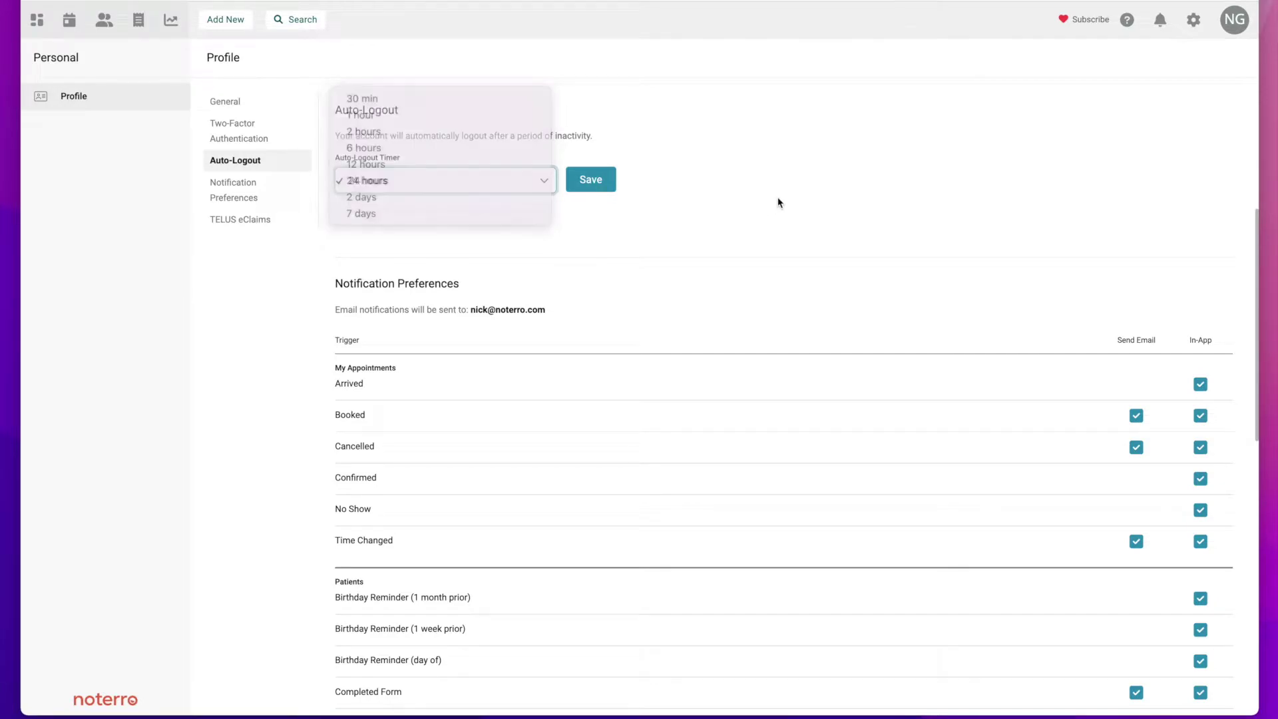
pyautogui.scroll(-2, 779, 201)
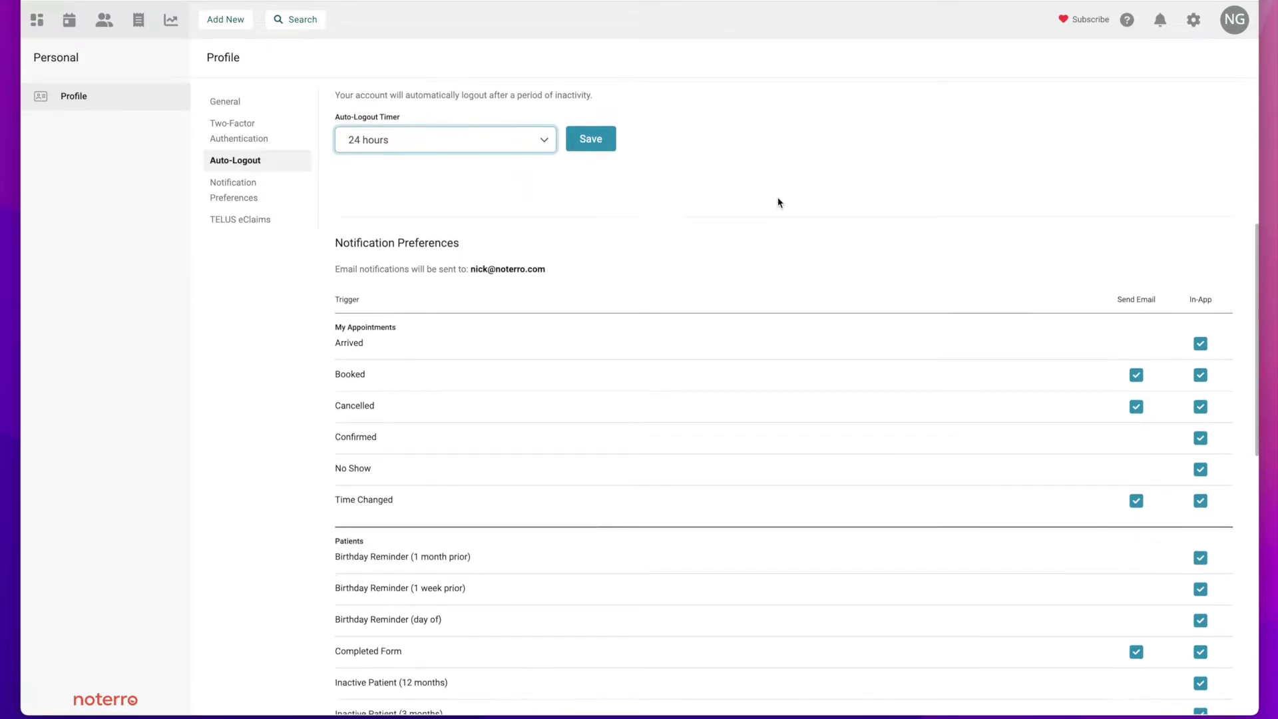
pyautogui.scroll(-1, 779, 202)
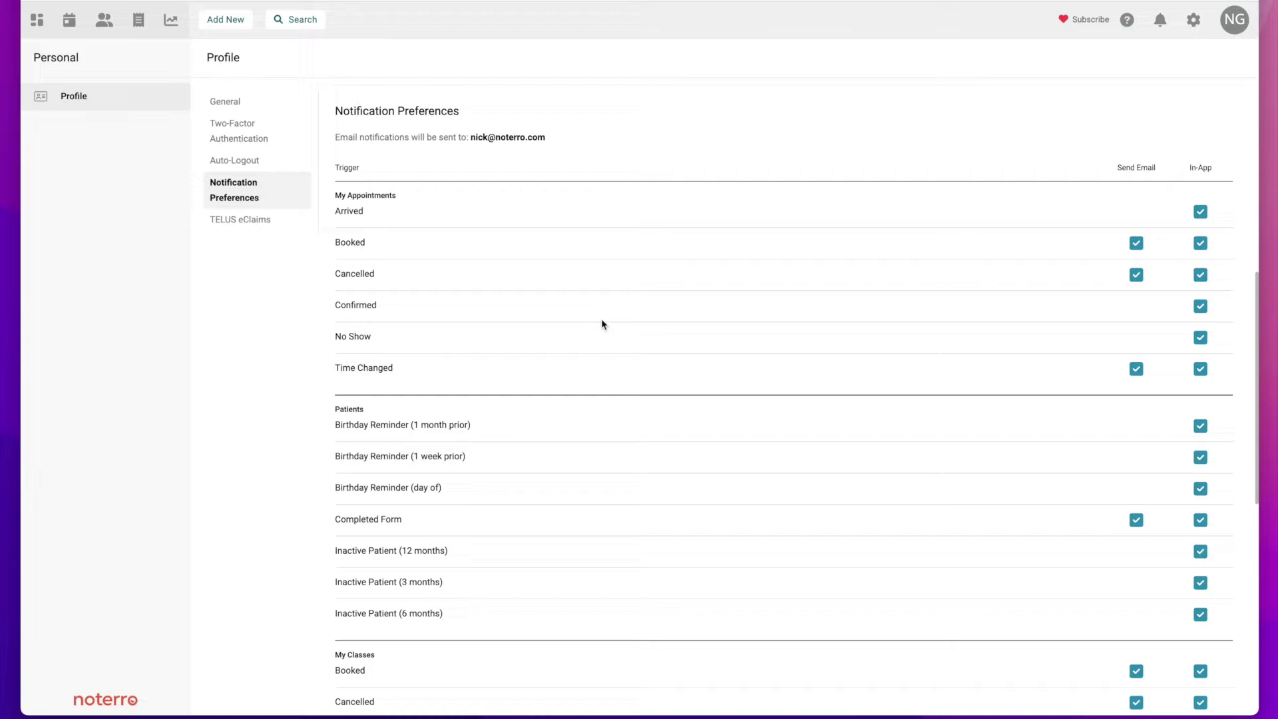
pyautogui.scroll(-1, 602, 324)
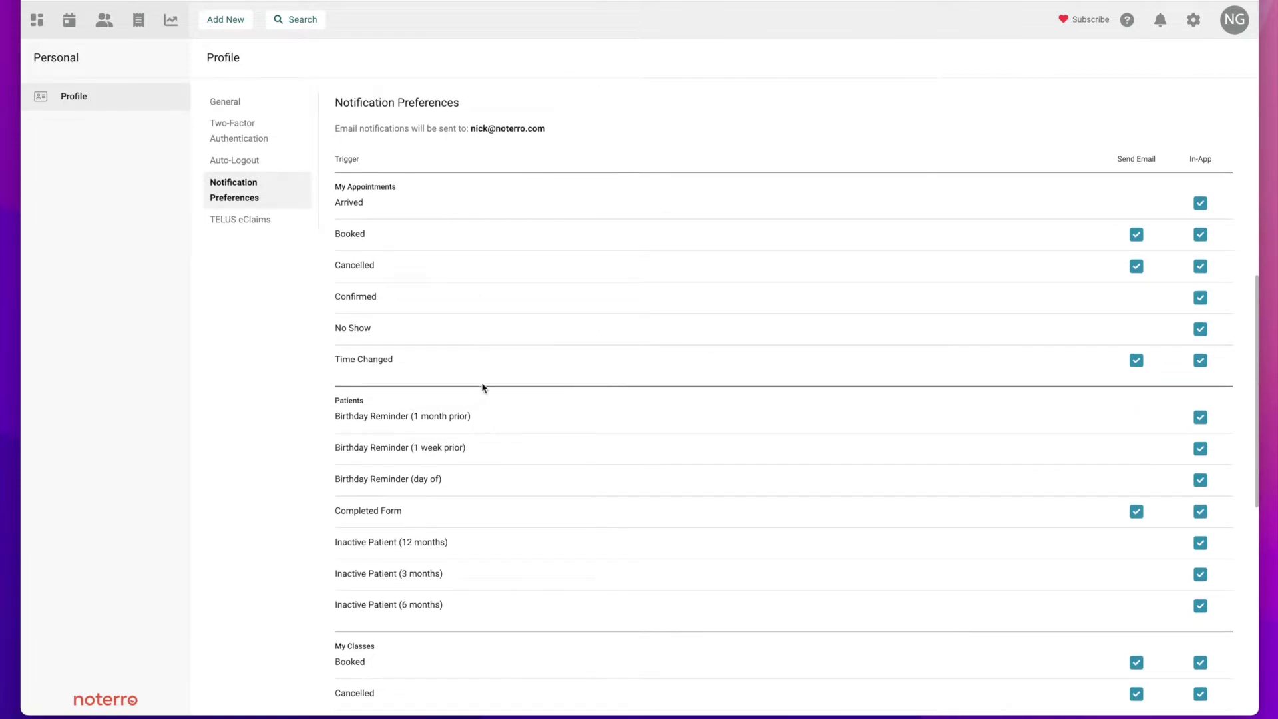
pyautogui.scroll(-3, 483, 386)
pyautogui.scroll(-1, 482, 388)
pyautogui.scroll(-3, 481, 382)
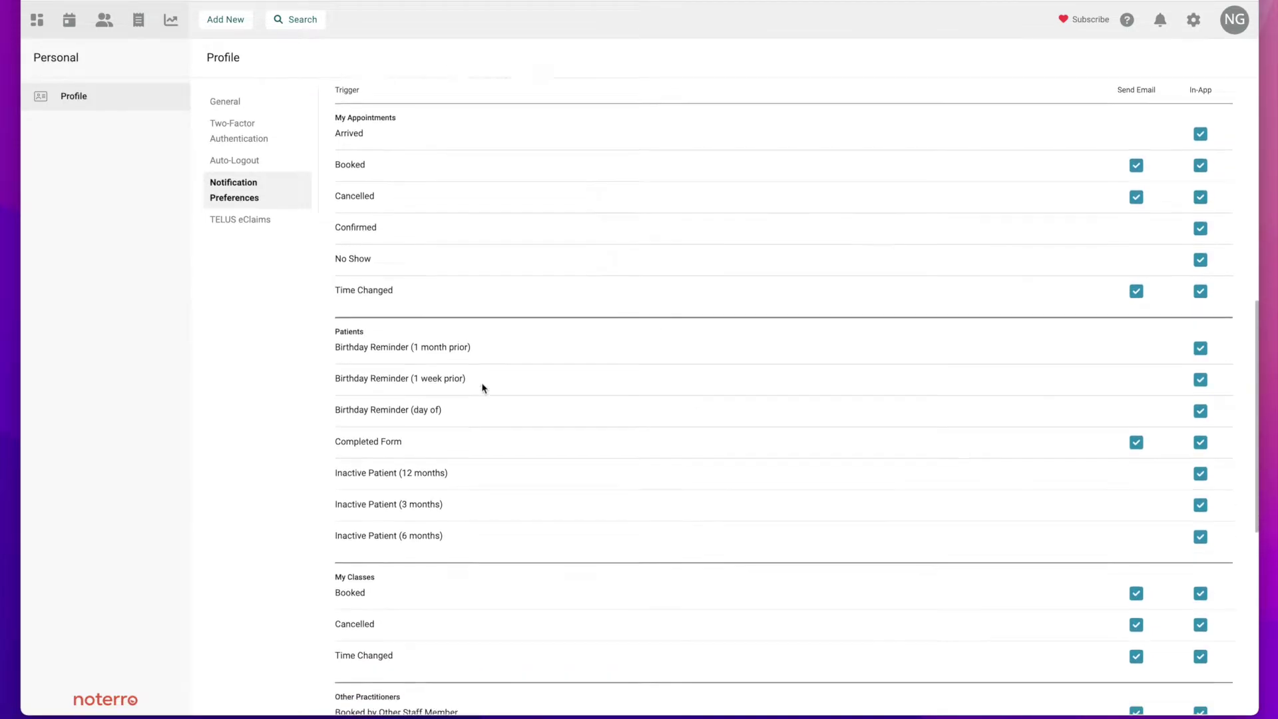
pyautogui.scroll(-2, 456, 517)
pyautogui.scroll(-2, 456, 522)
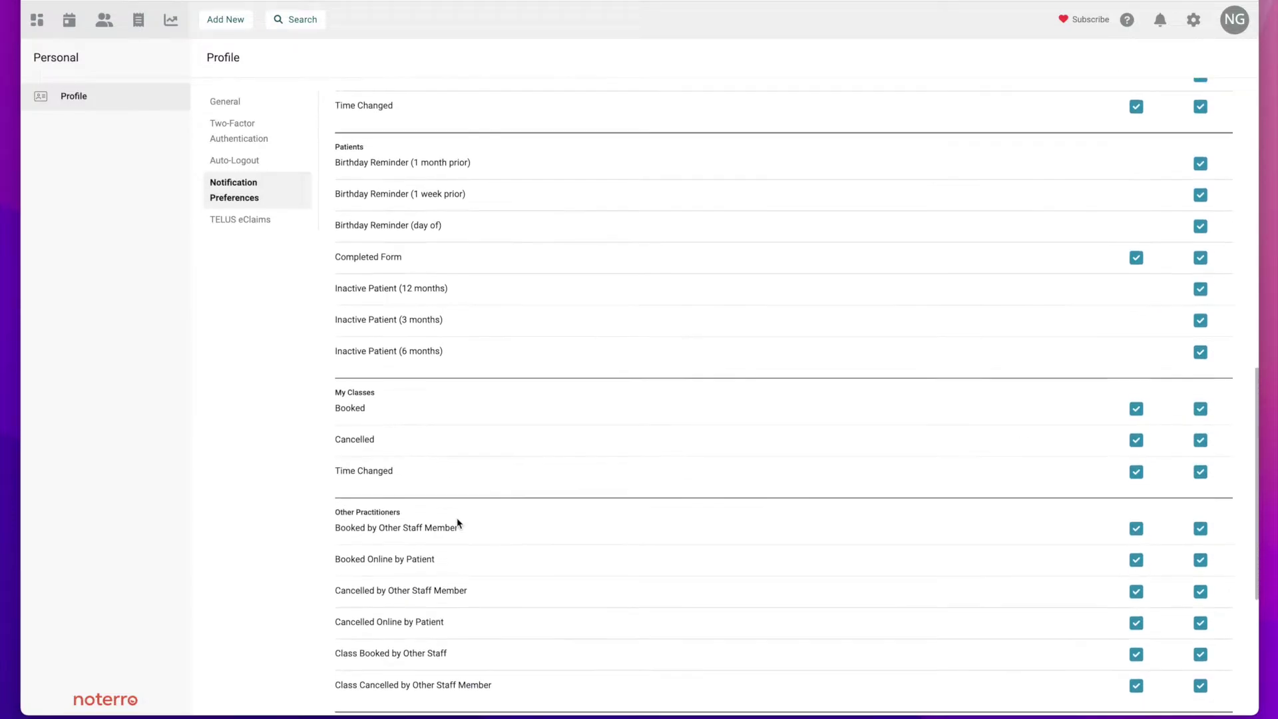
pyautogui.scroll(-5, 471, 485)
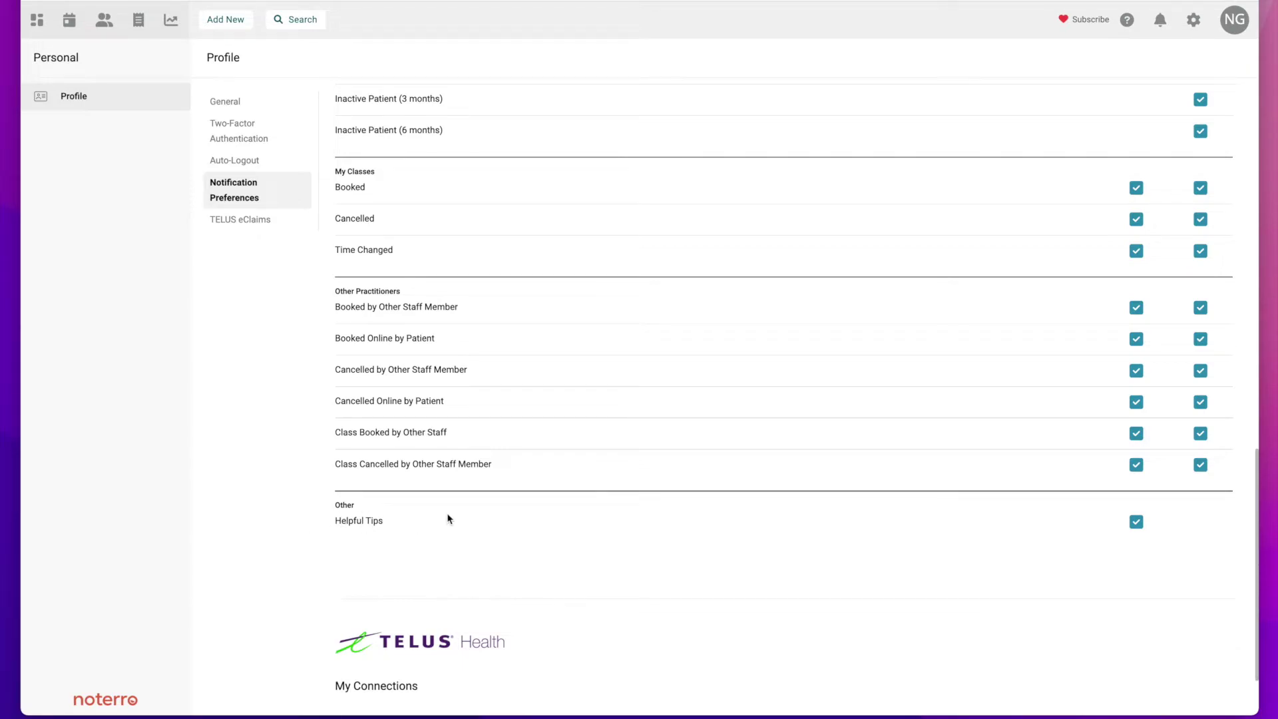
pyautogui.scroll(-2, 448, 519)
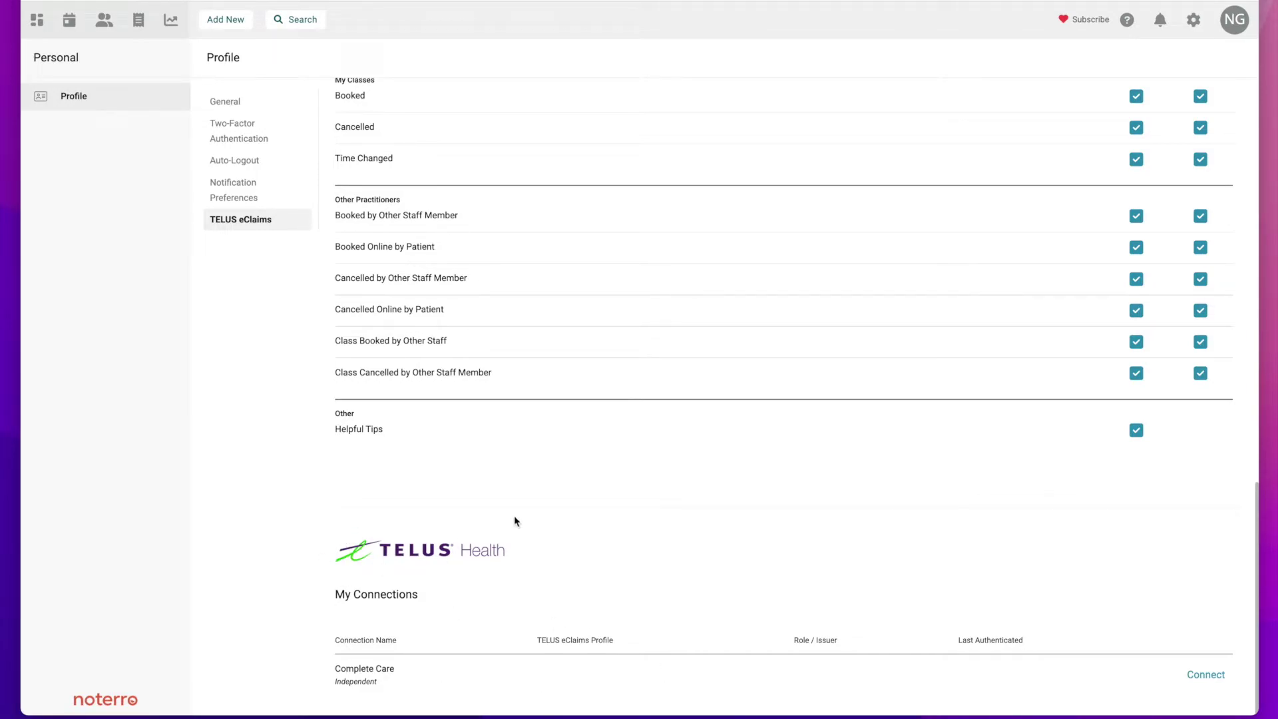
pyautogui.click(1235, 26)
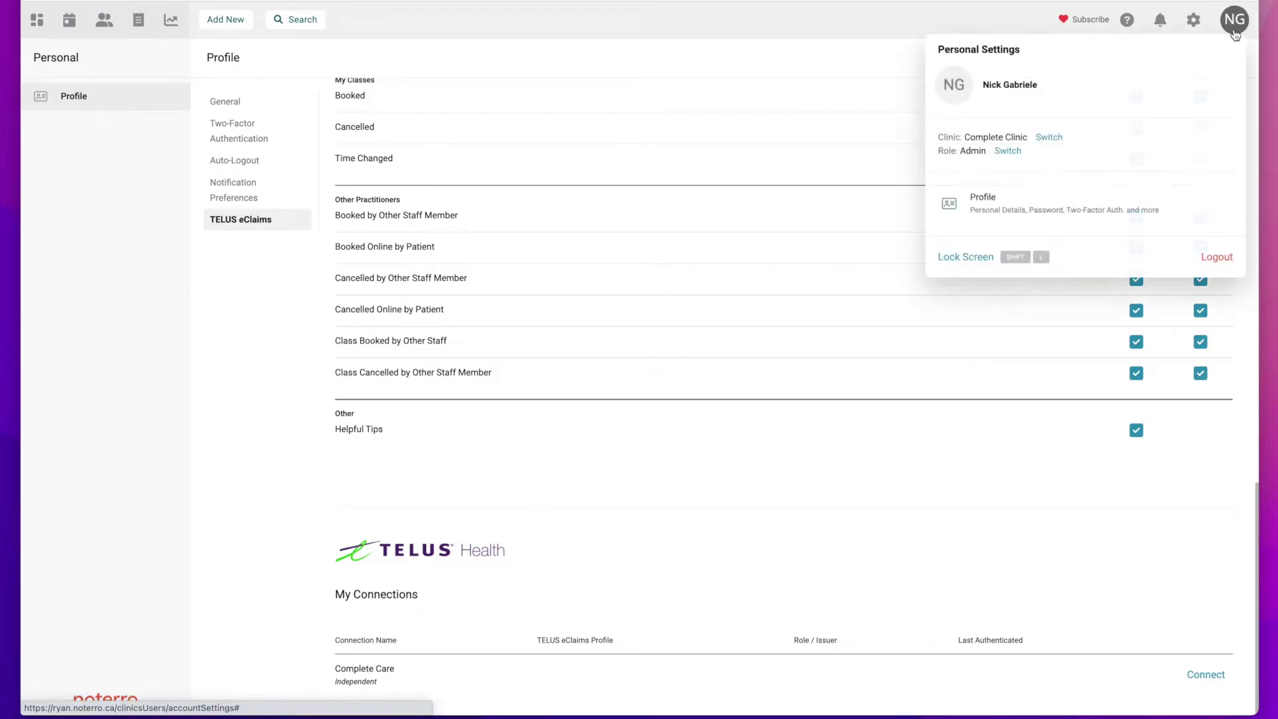
# Switch the role to Practitioner and open the personal Calendar settings
pyautogui.click(1010, 154)
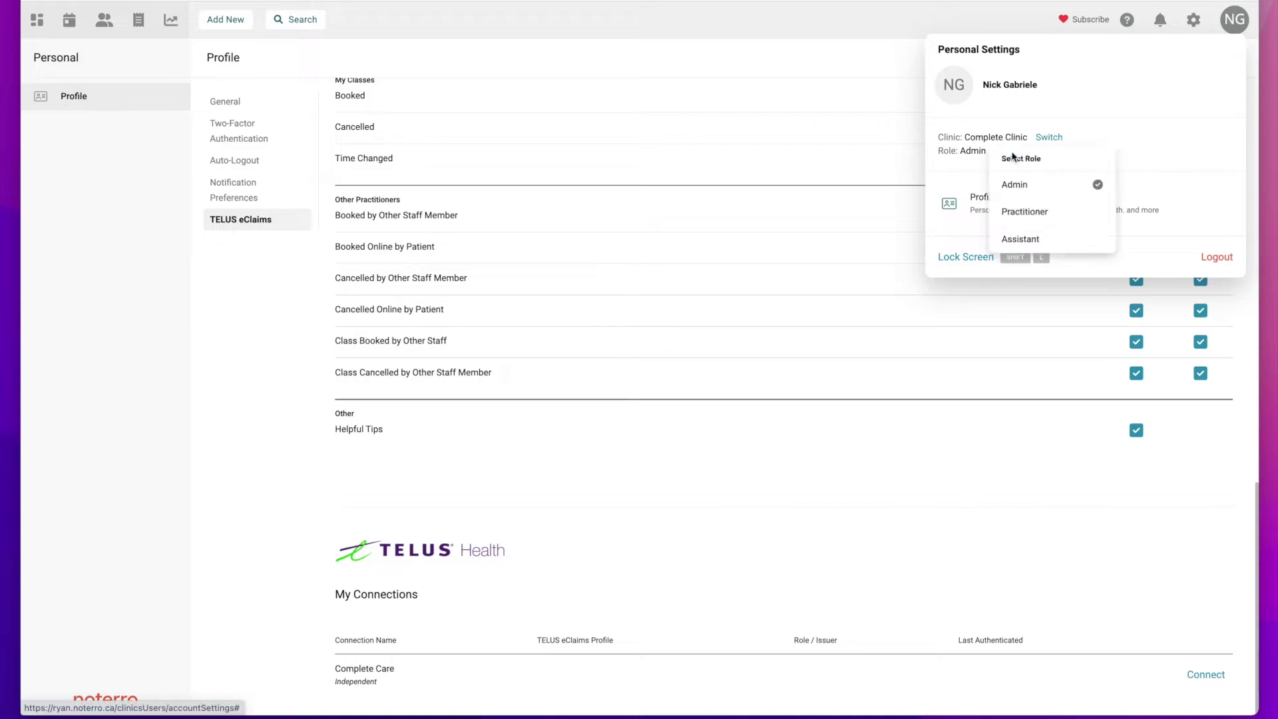
pyautogui.click(1026, 218)
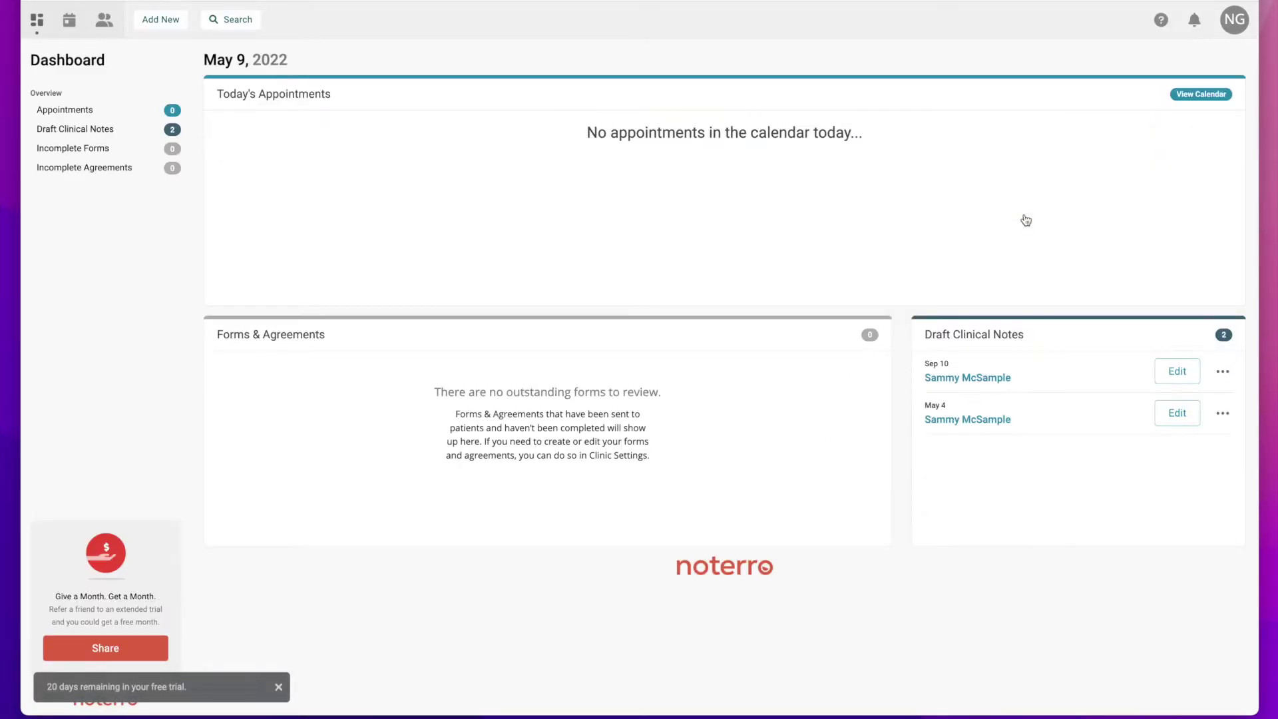
pyautogui.click(1231, 32)
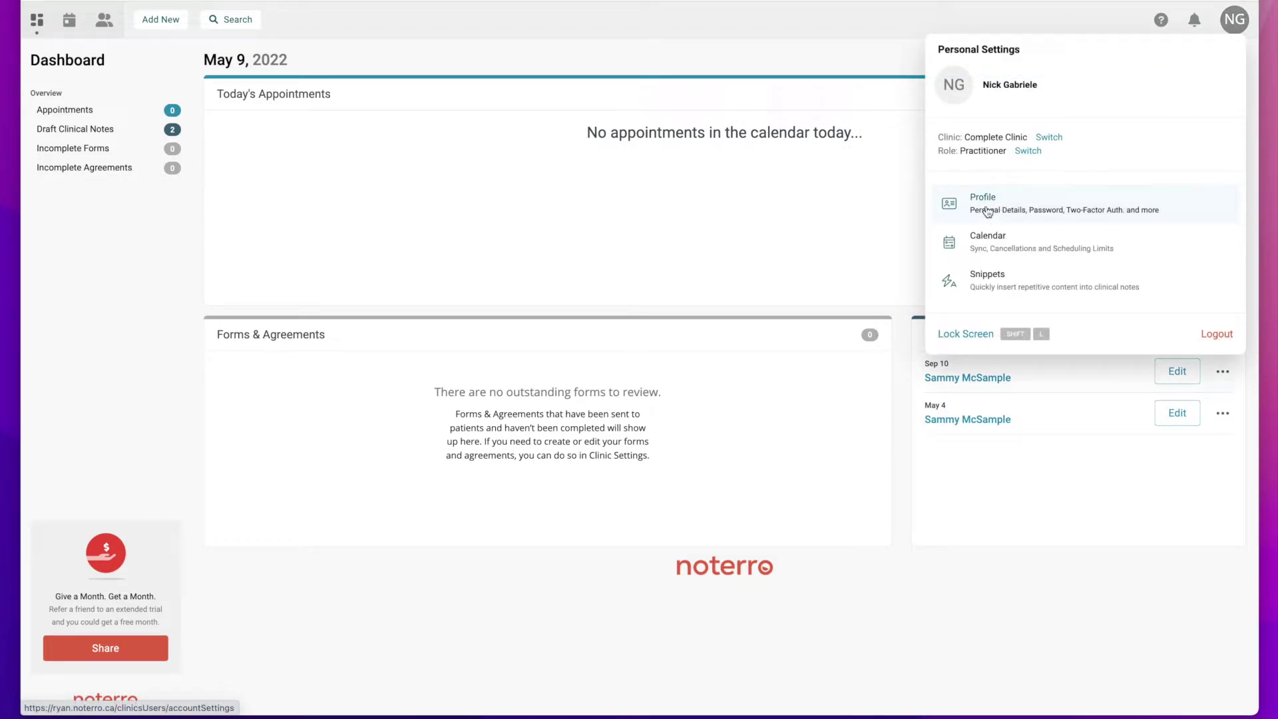
pyautogui.click(980, 248)
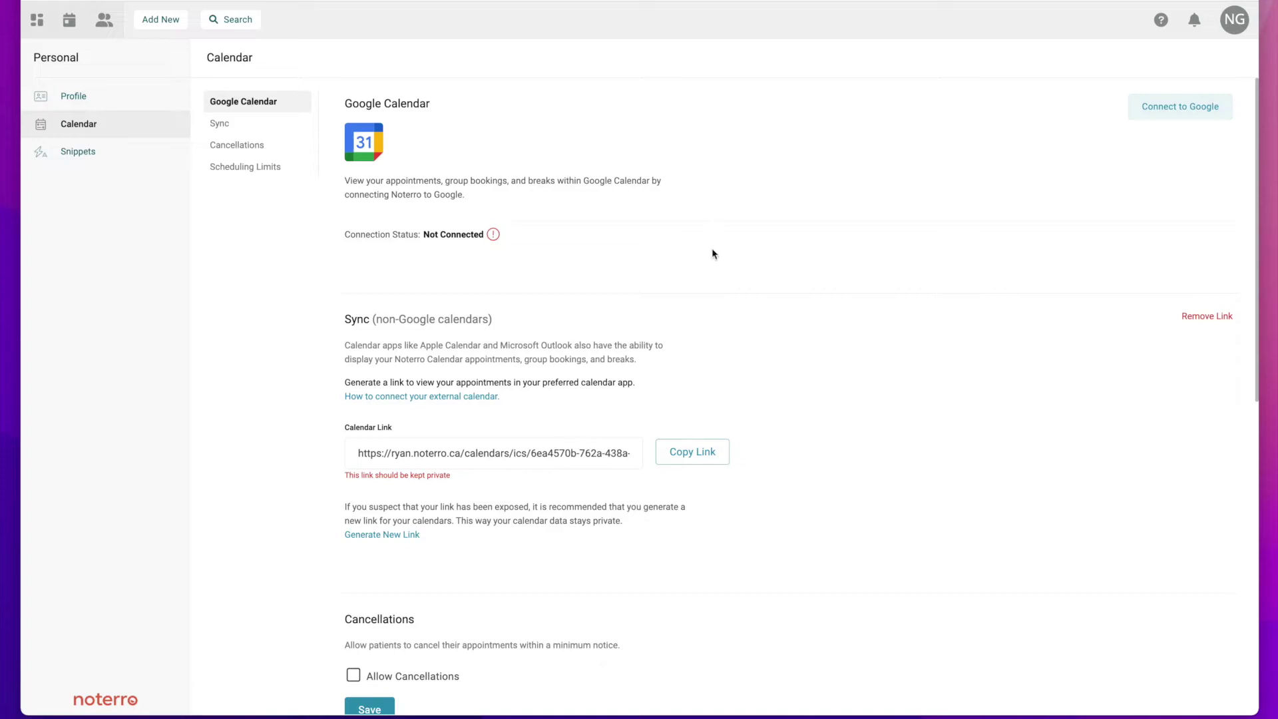
# Turn on Allow Cancellations with 1-hour minimum notice, then review the Scheduling Limits
pyautogui.scroll(-2, 712, 254)
pyautogui.scroll(-2, 712, 254)
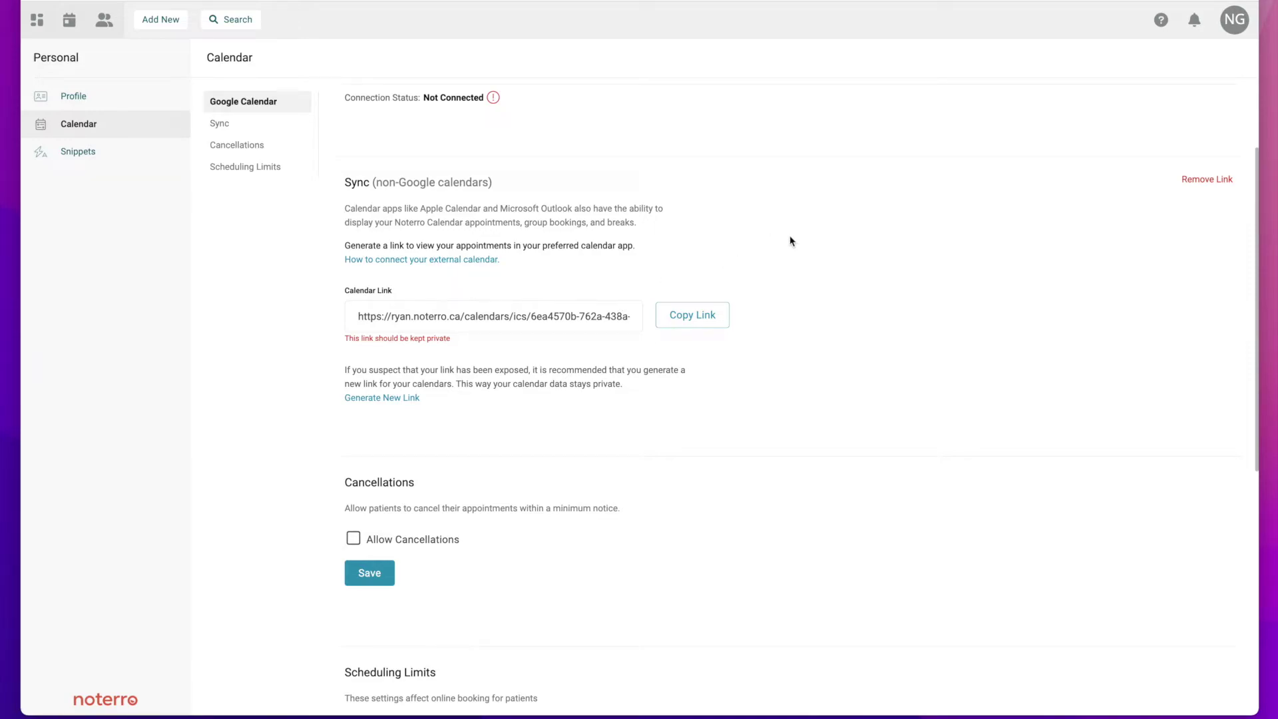
pyautogui.scroll(-5, 790, 241)
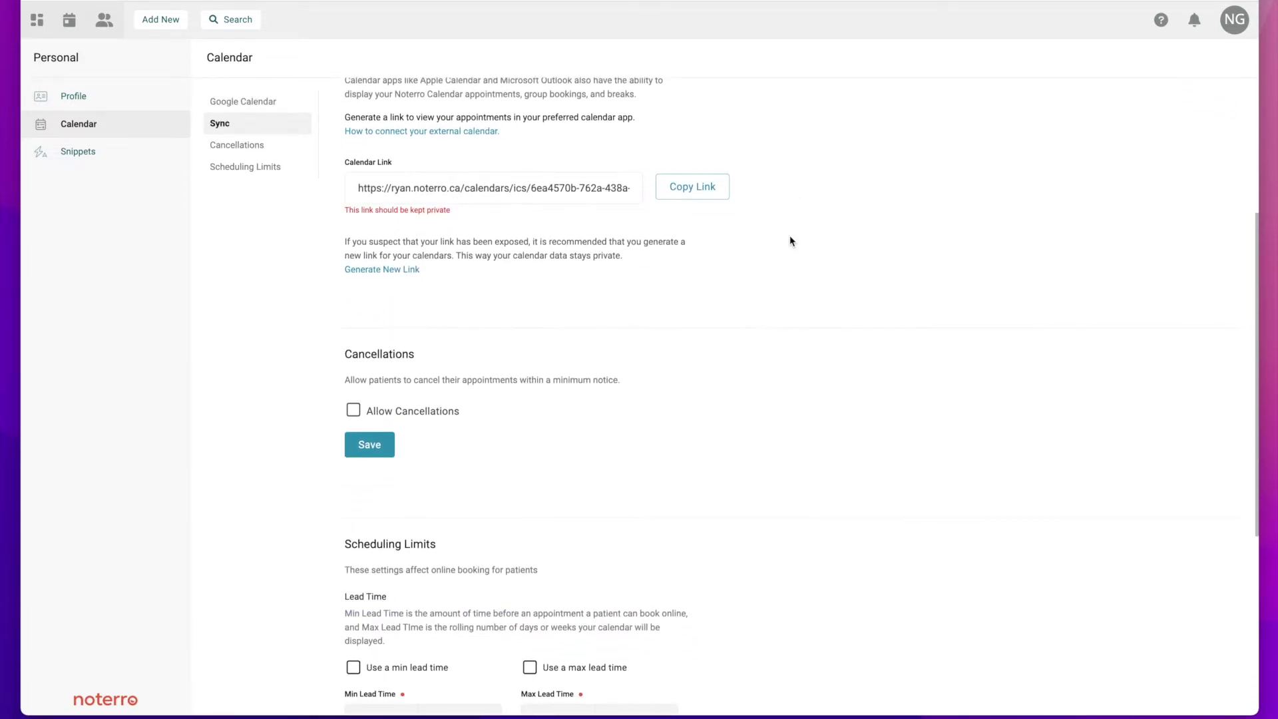
pyautogui.scroll(-2, 790, 234)
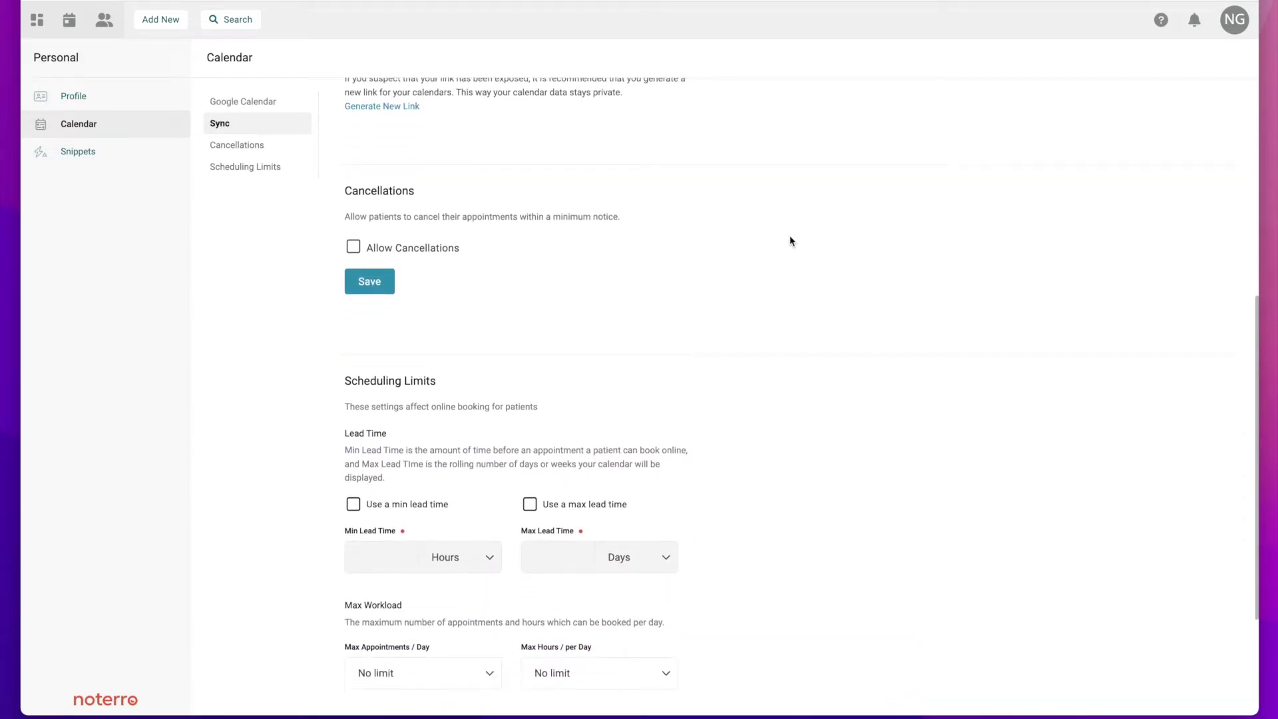
pyautogui.click(353, 248)
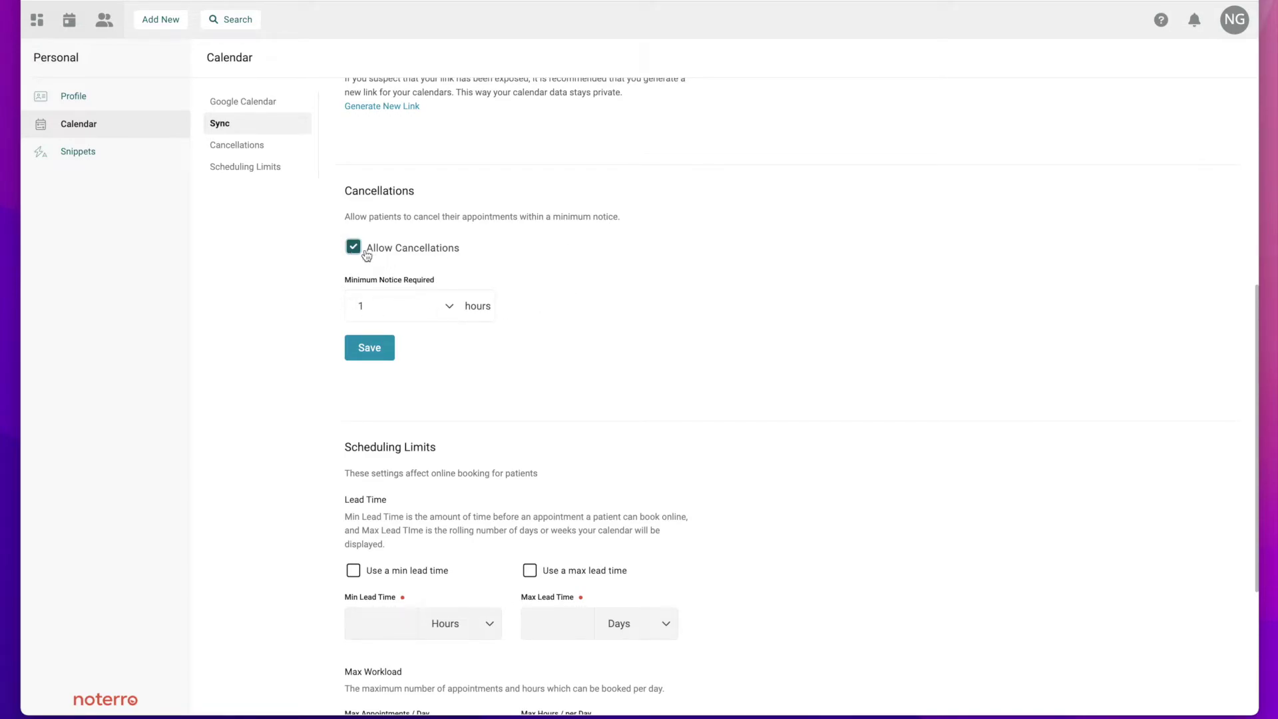
pyautogui.scroll(-2, 624, 303)
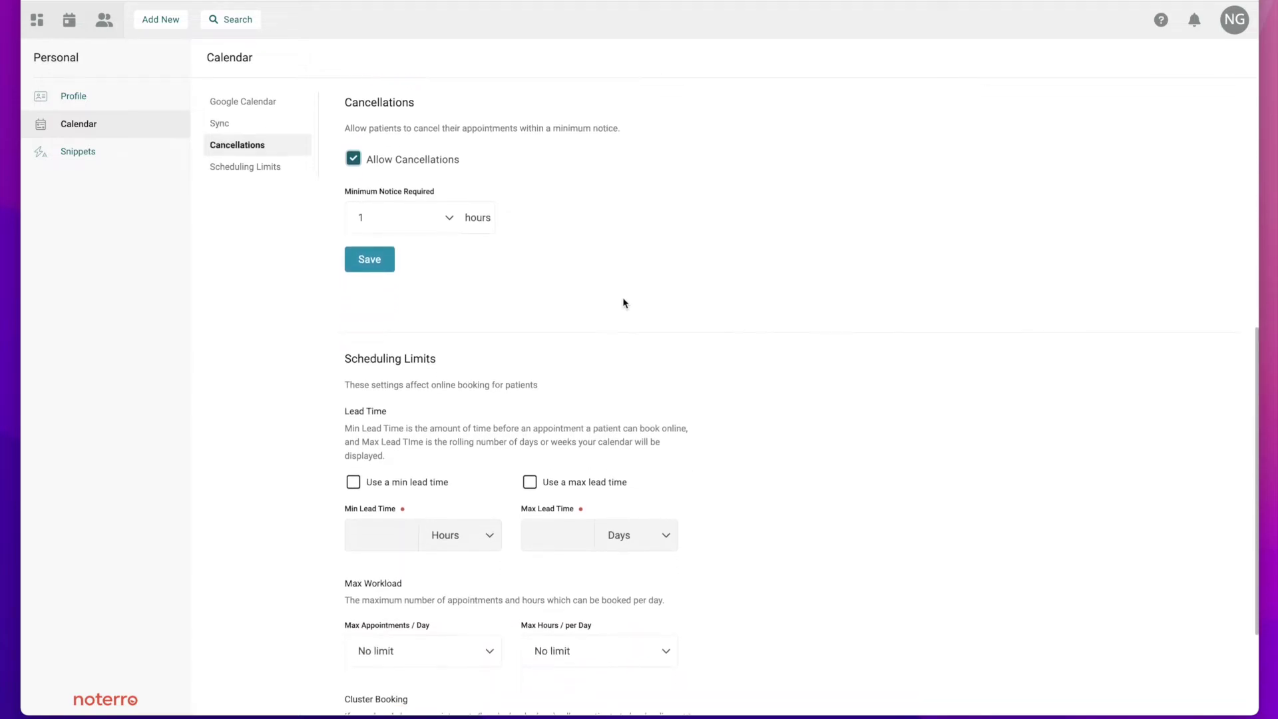
pyautogui.scroll(-4, 623, 303)
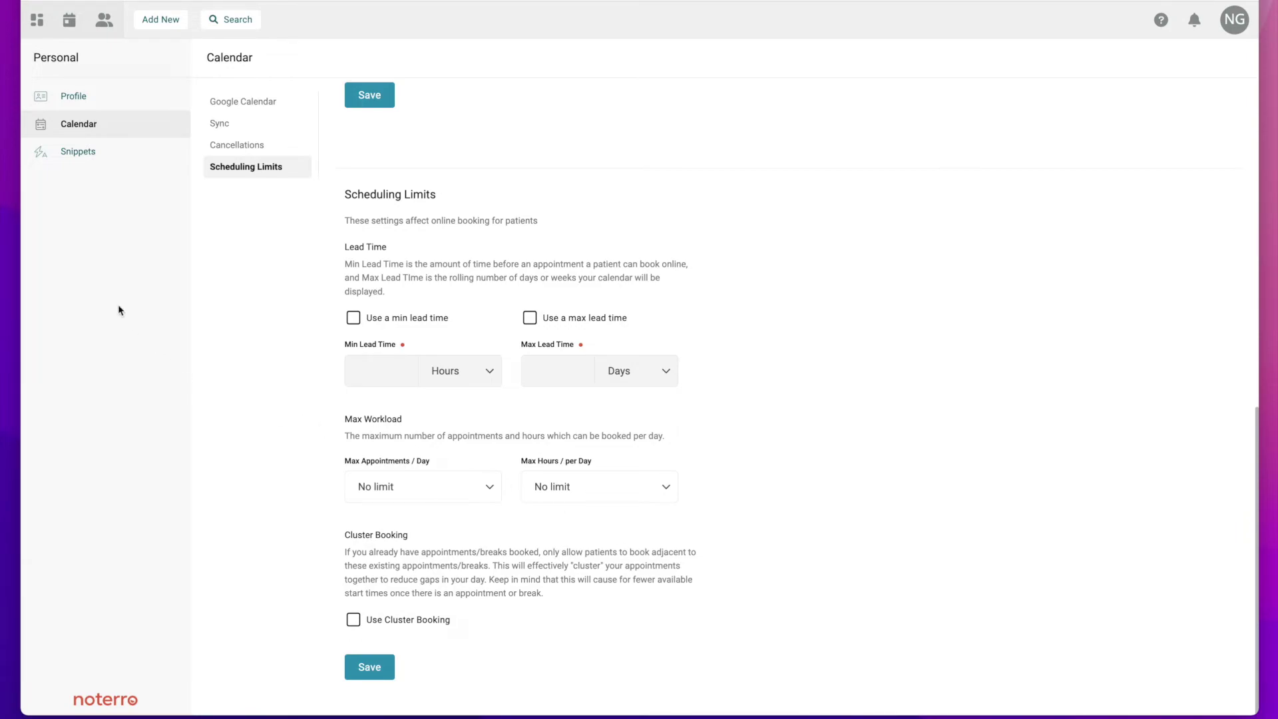
# Open the Snippets page and dismiss the Add Snippet form without saving
pyautogui.click(71, 157)
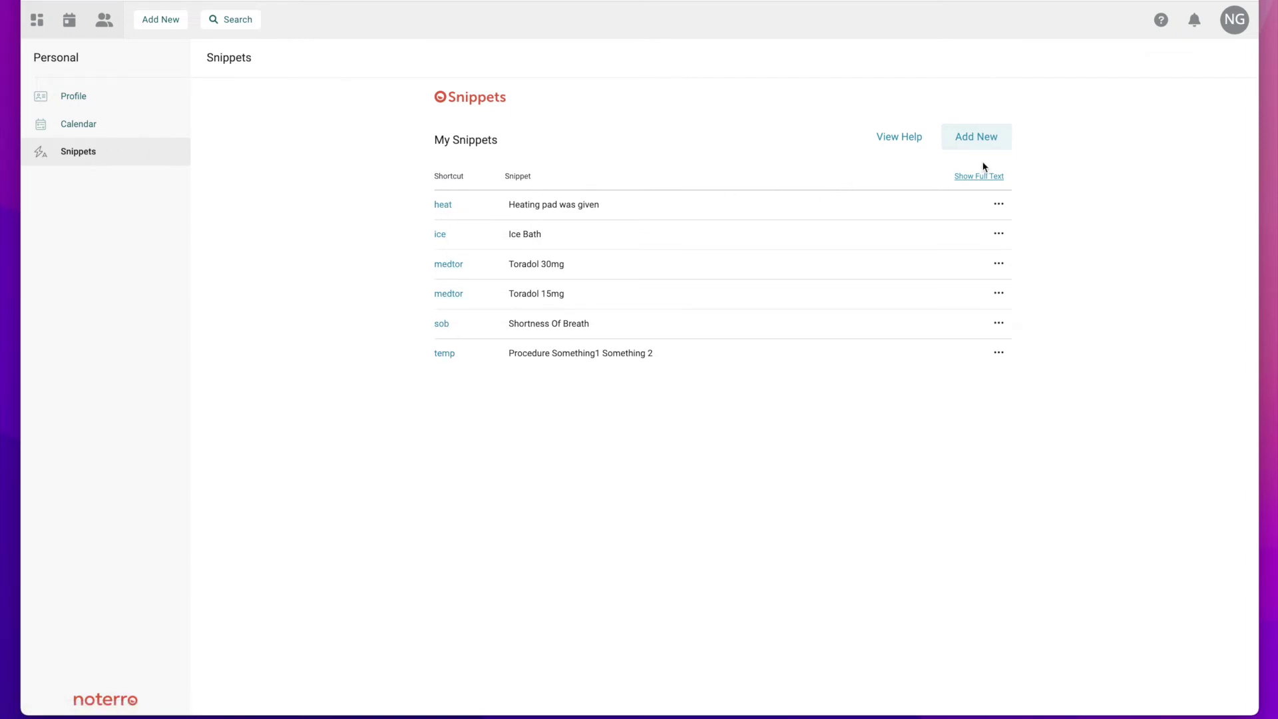
pyautogui.click(976, 139)
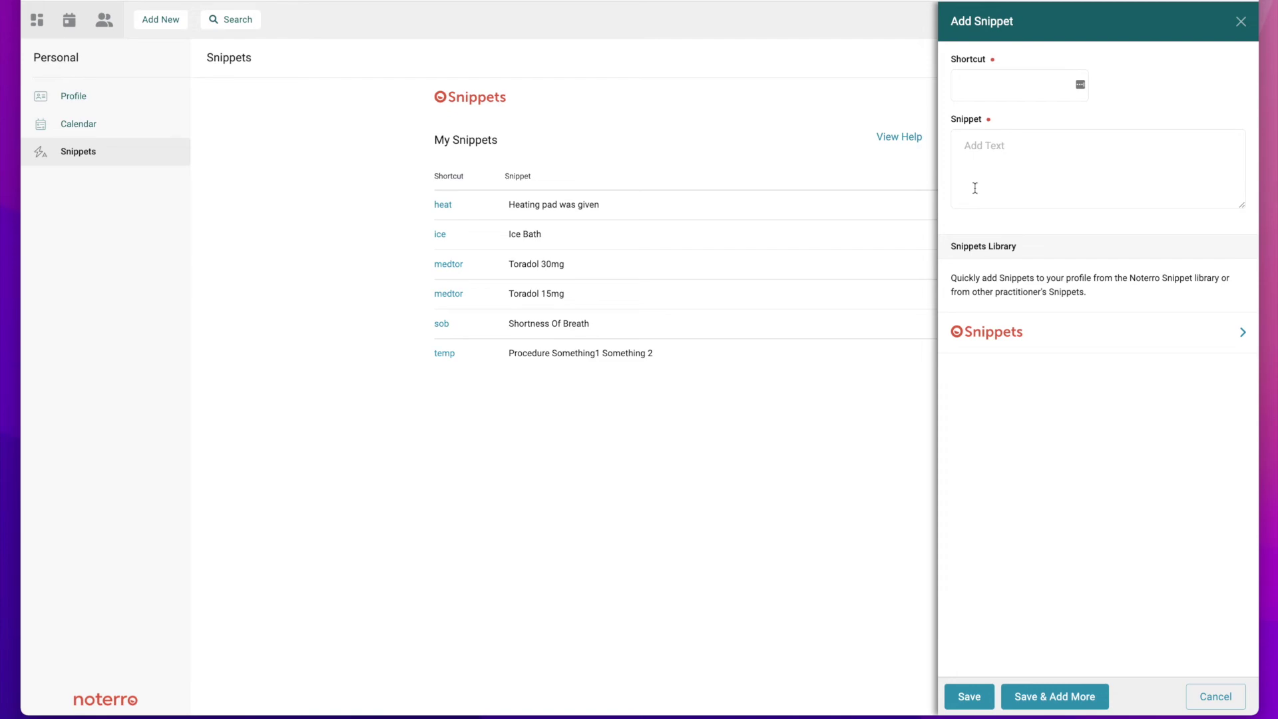
pyautogui.click(1241, 22)
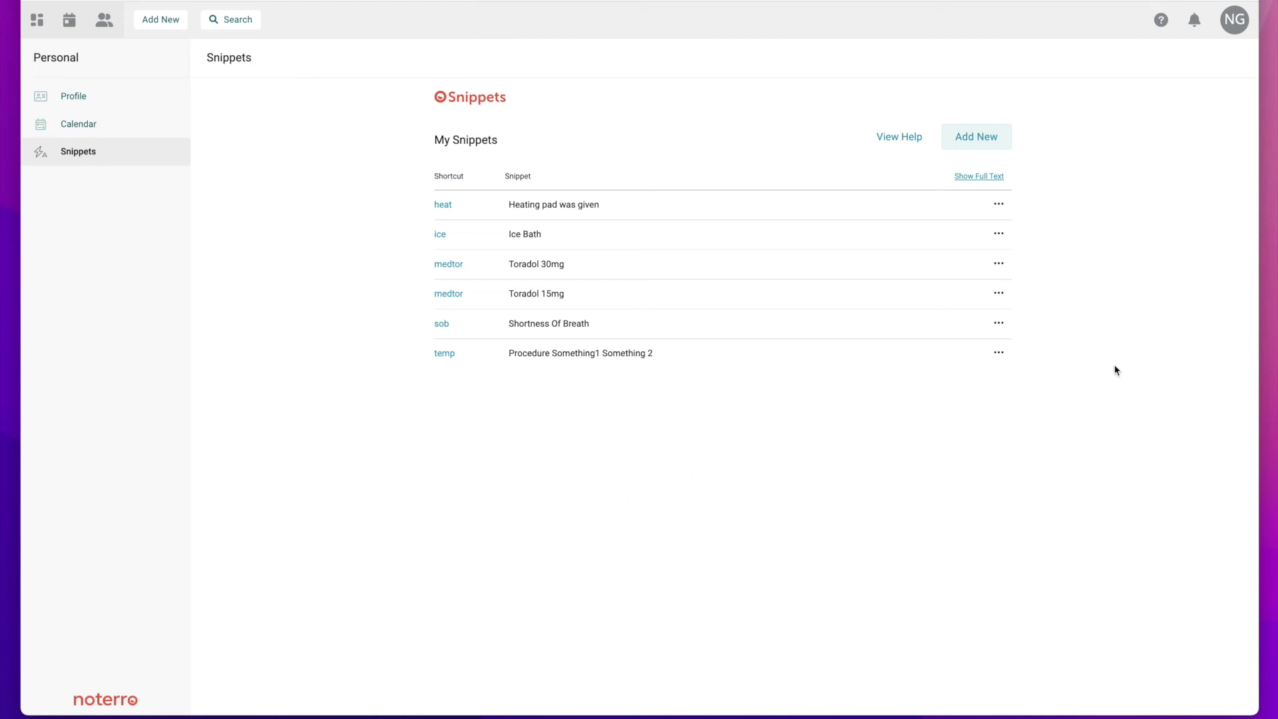
# Switch the role to Assistant and check that the avatar menu offers only Profile
pyautogui.click(1236, 26)
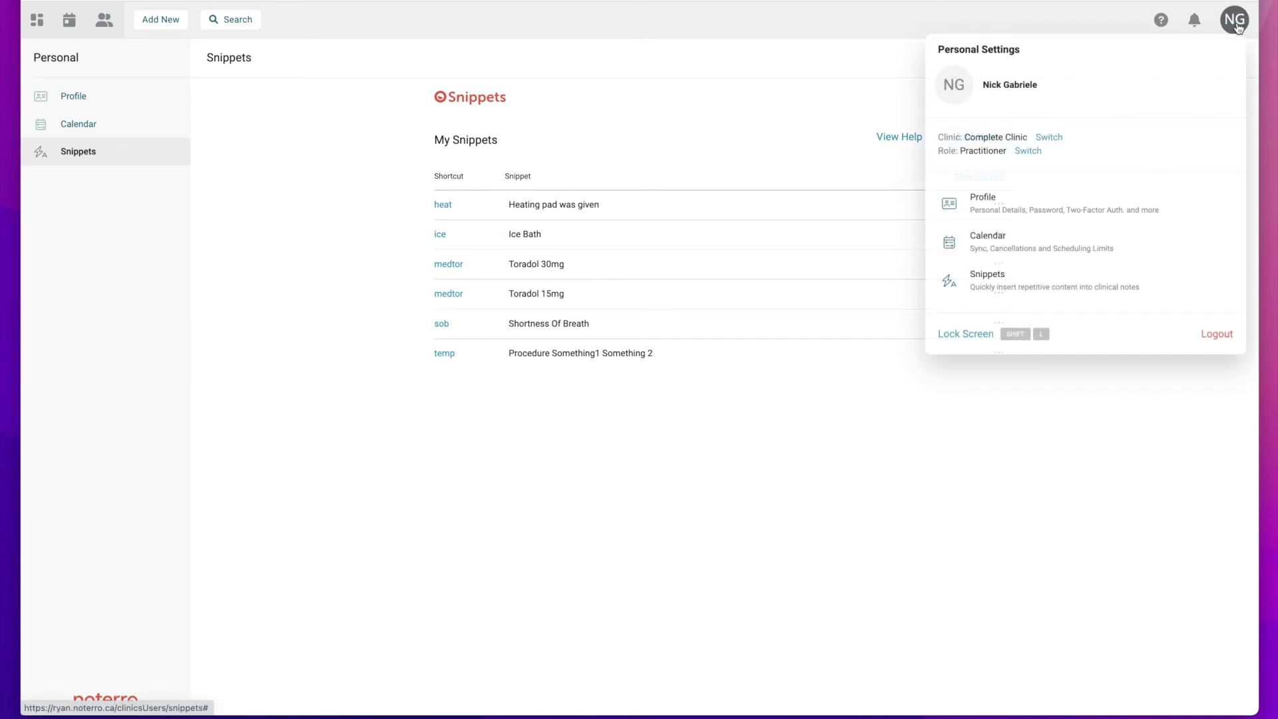
pyautogui.click(1029, 151)
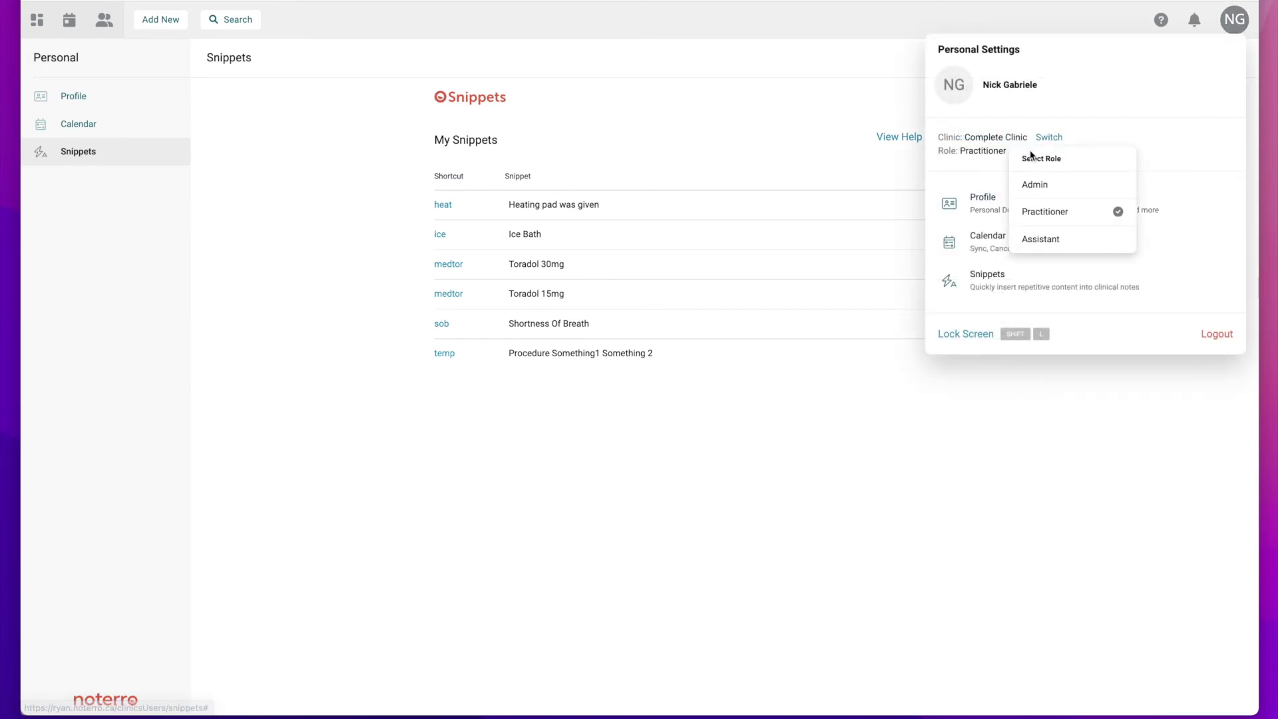
pyautogui.click(1045, 242)
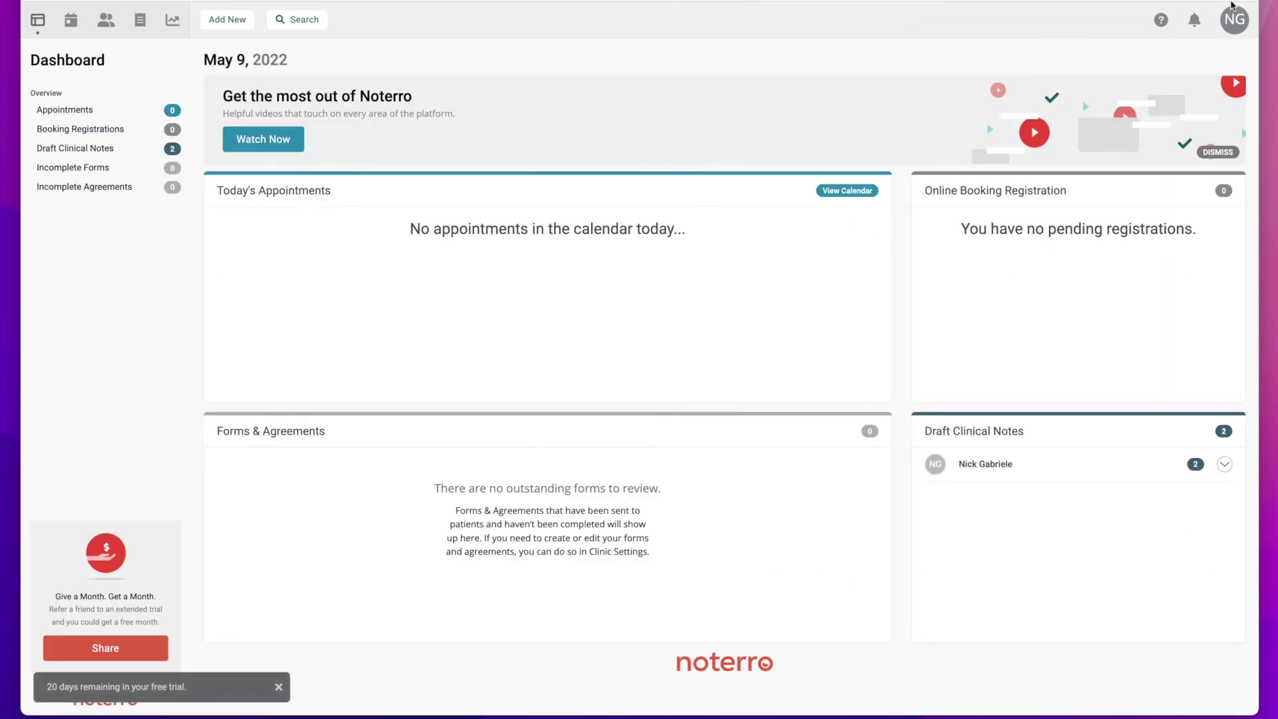
pyautogui.click(1234, 27)
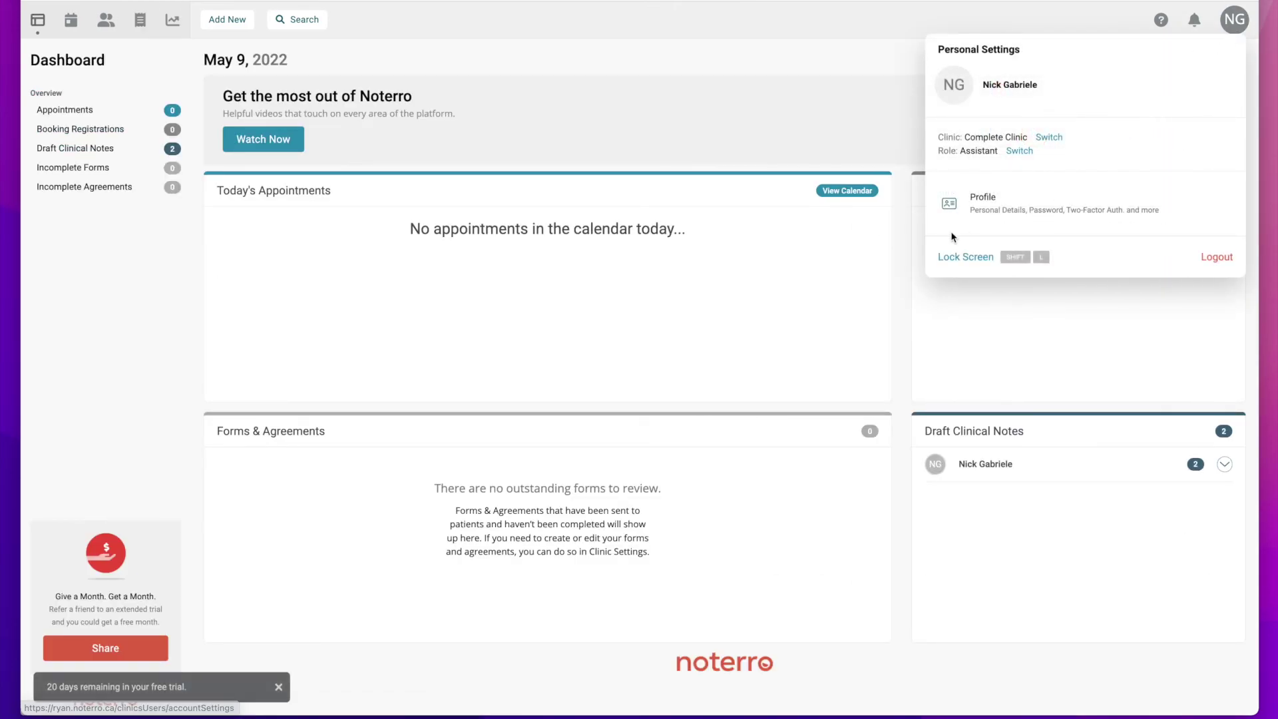